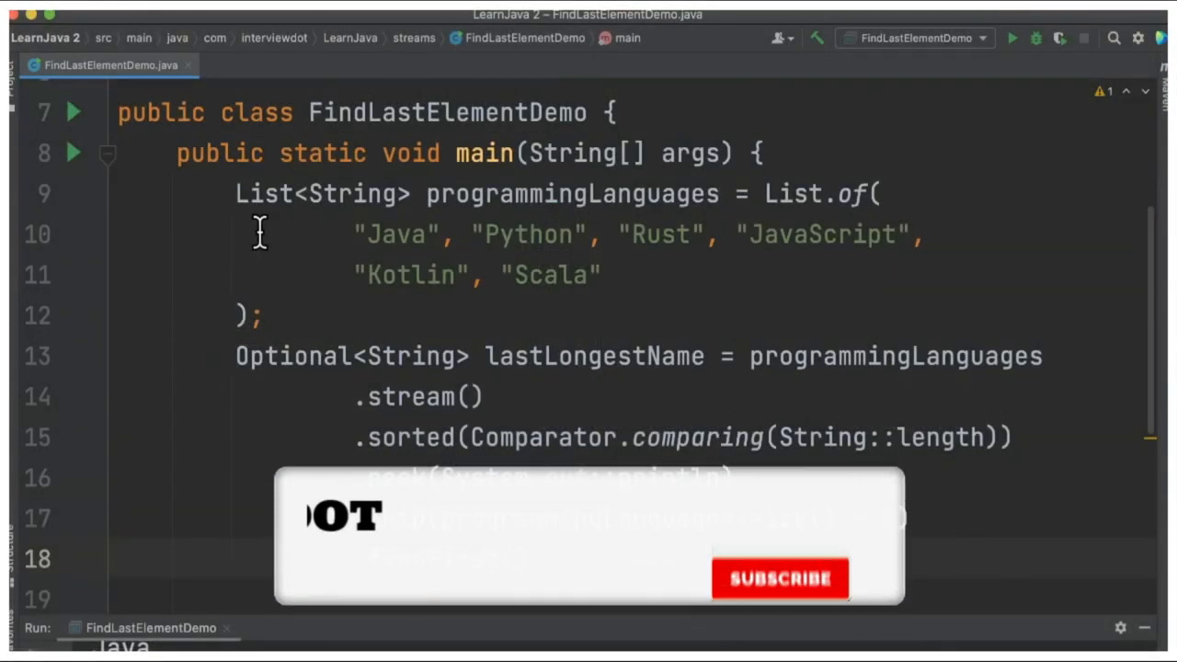
- Highlight the main method and the stream() call that starts the pipeline over the languages list
{"action": "double_click", "coordinate": [483, 155]}
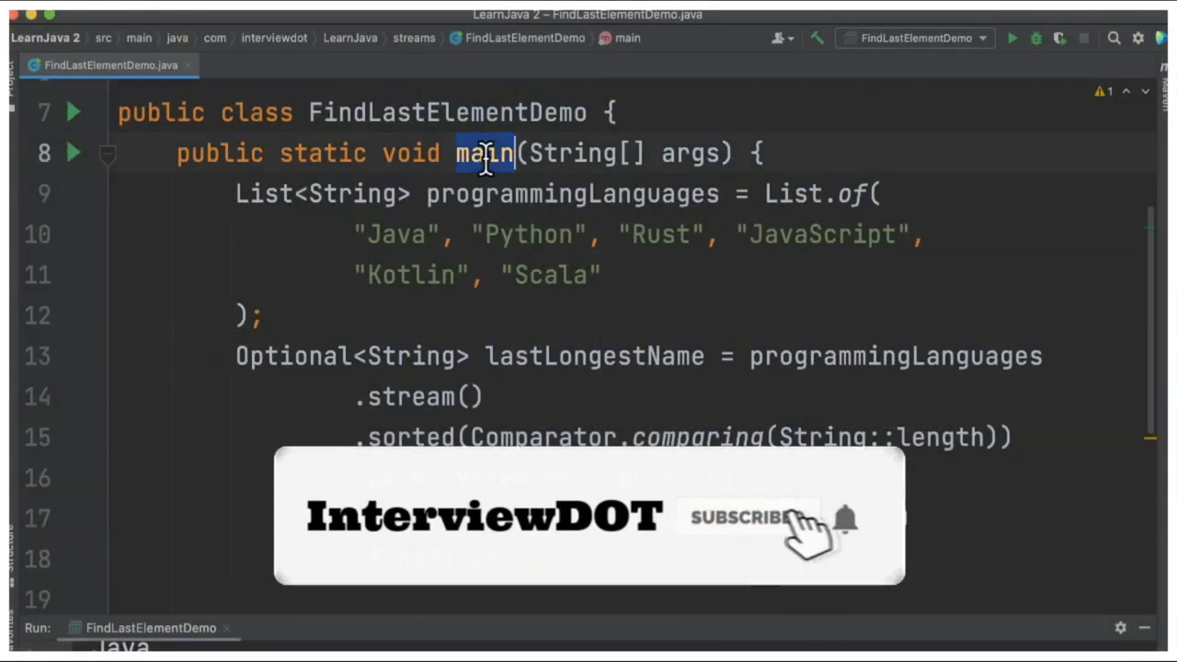
{"action": "left_click", "coordinate": [704, 311]}
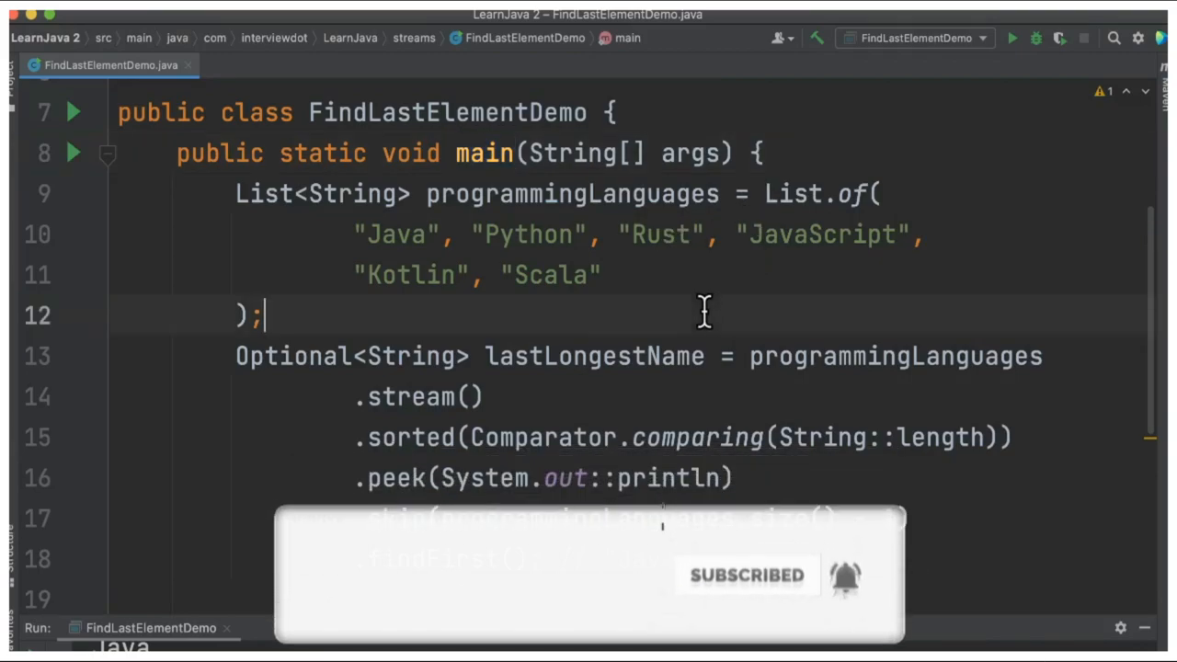
{"action": "scroll", "coordinate": [713, 363], "scroll_direction": "down", "scroll_amount": 1}
{"action": "double_click", "coordinate": [804, 312]}
{"action": "double_click", "coordinate": [420, 352]}
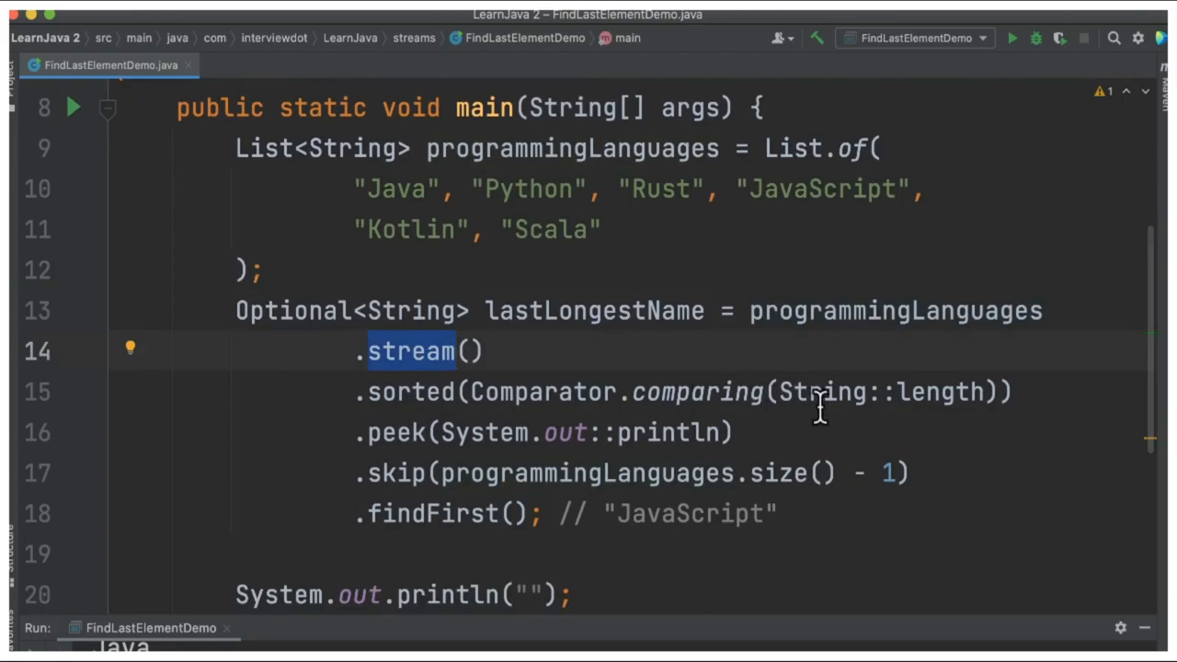
{"action": "scroll", "coordinate": [354, 474], "scroll_direction": "down", "scroll_amount": 1}
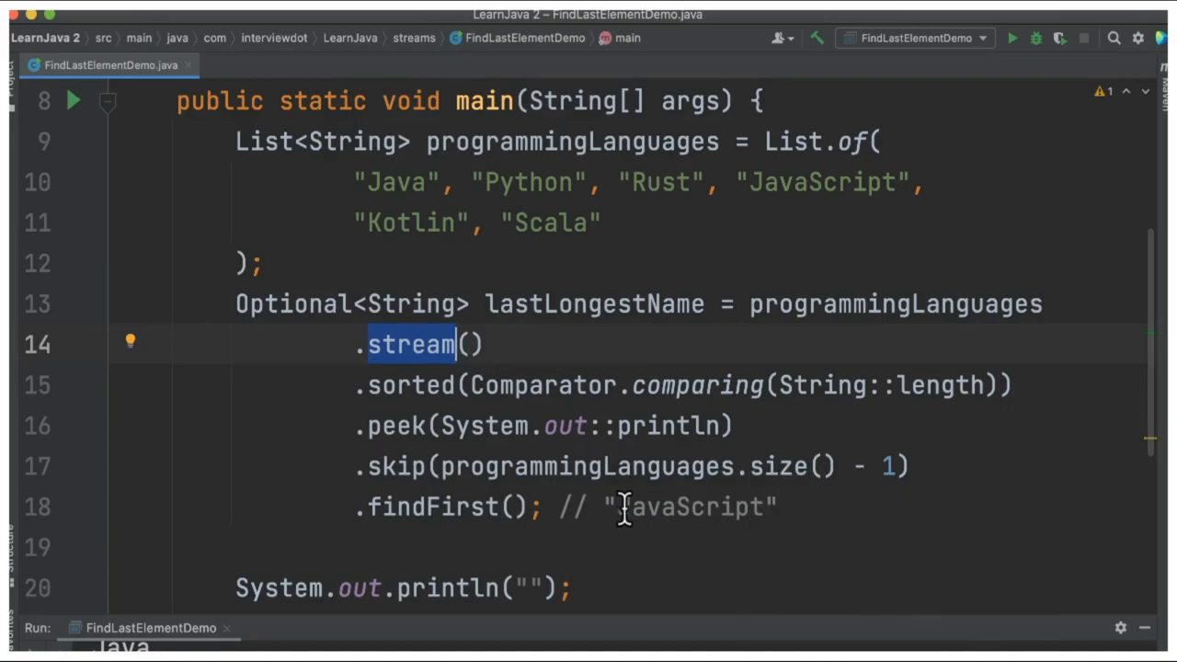
{"action": "scroll", "coordinate": [625, 505], "scroll_direction": "down", "scroll_amount": 1}
- Highlight findFirst(), the expected JavaScript comment, and lastLongestName with its usages
{"action": "double_click", "coordinate": [477, 464]}
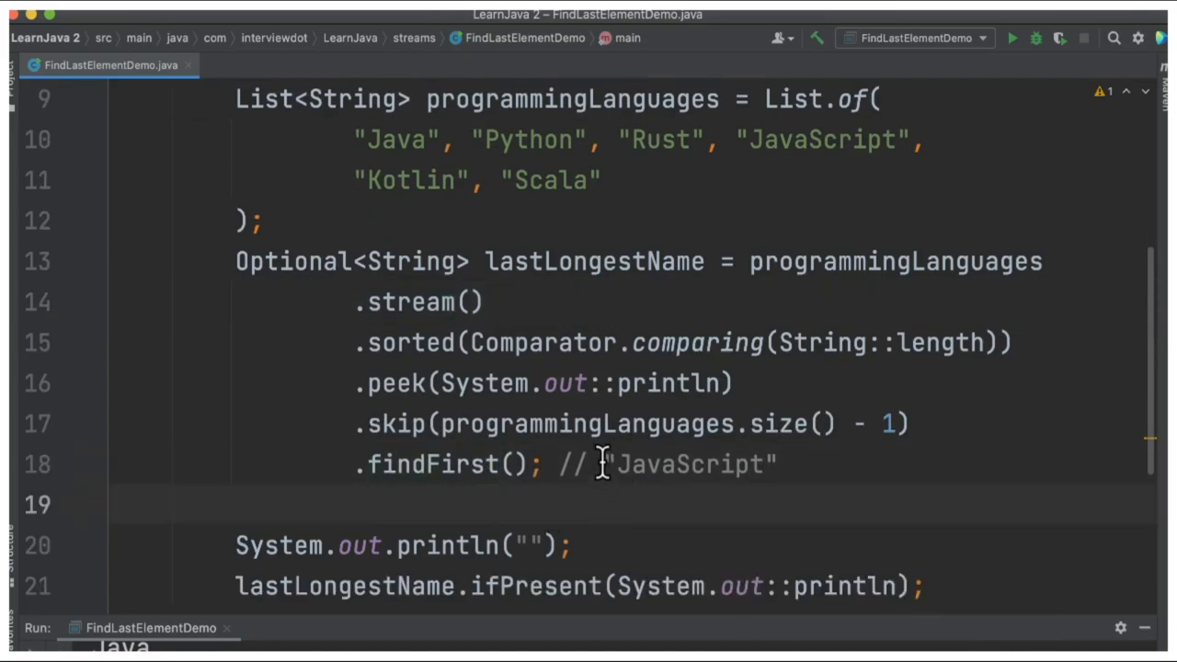
{"action": "left_click_drag", "start_coordinate": [604, 464], "coordinate": [780, 465]}
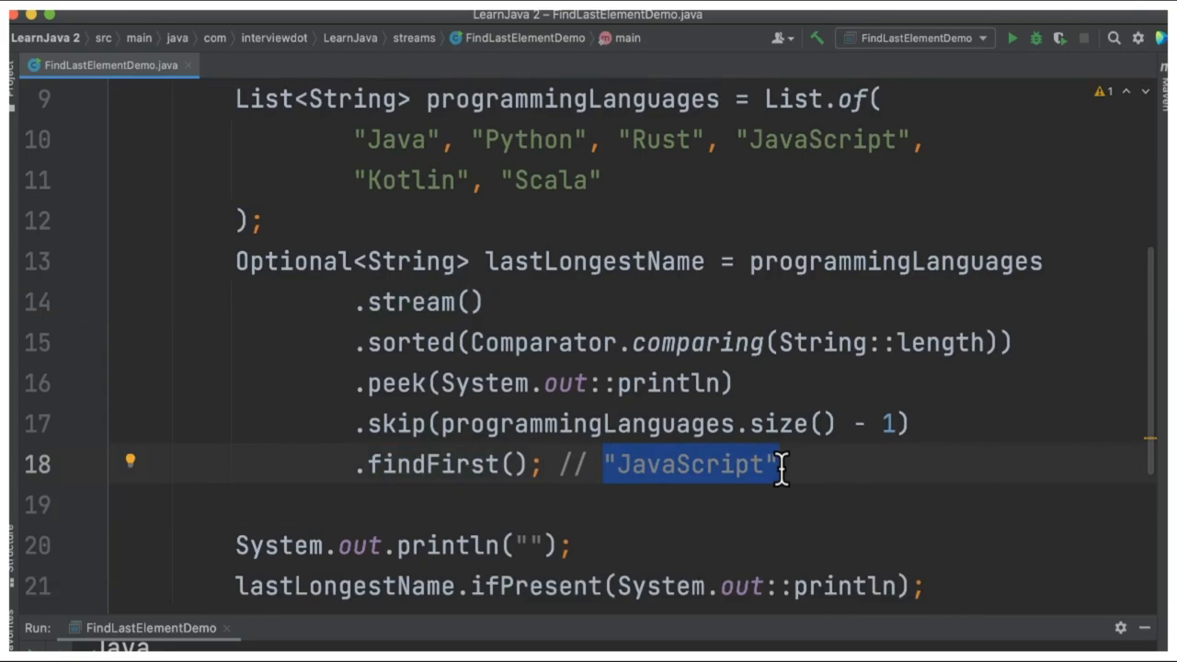
{"action": "left_click", "coordinate": [697, 513]}
{"action": "scroll", "coordinate": [697, 515], "scroll_direction": "down", "scroll_amount": 1}
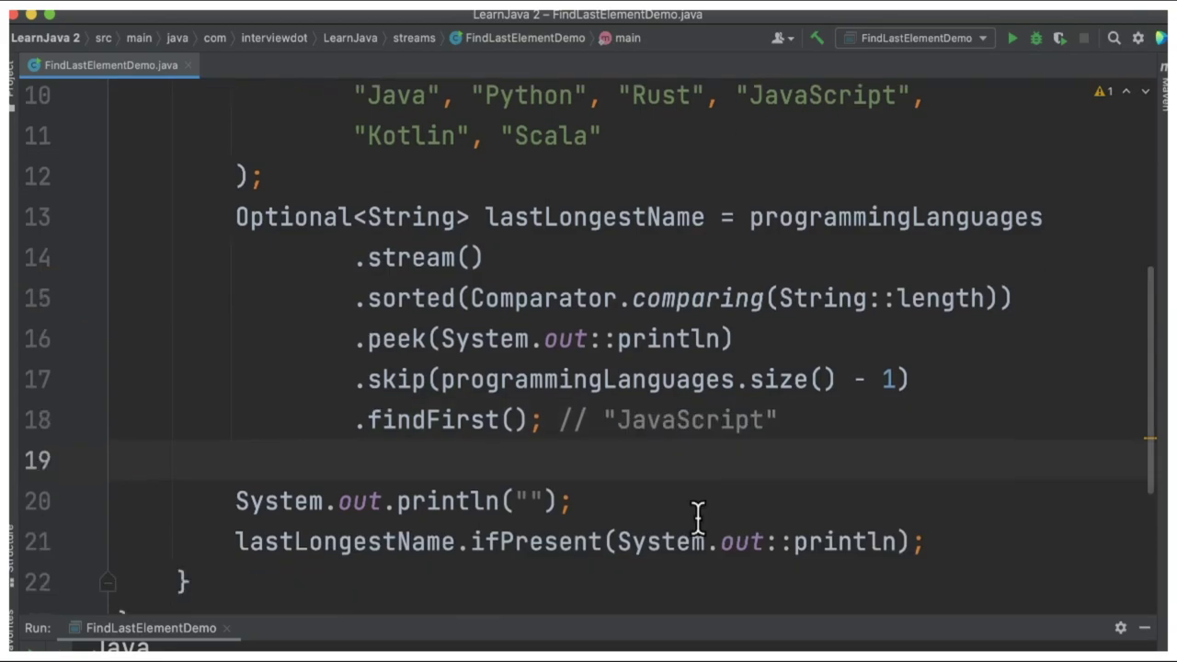
{"action": "double_click", "coordinate": [359, 544]}
{"action": "left_click", "coordinate": [607, 501]}
{"action": "scroll", "coordinate": [342, 475], "scroll_direction": "up", "scroll_amount": 1}
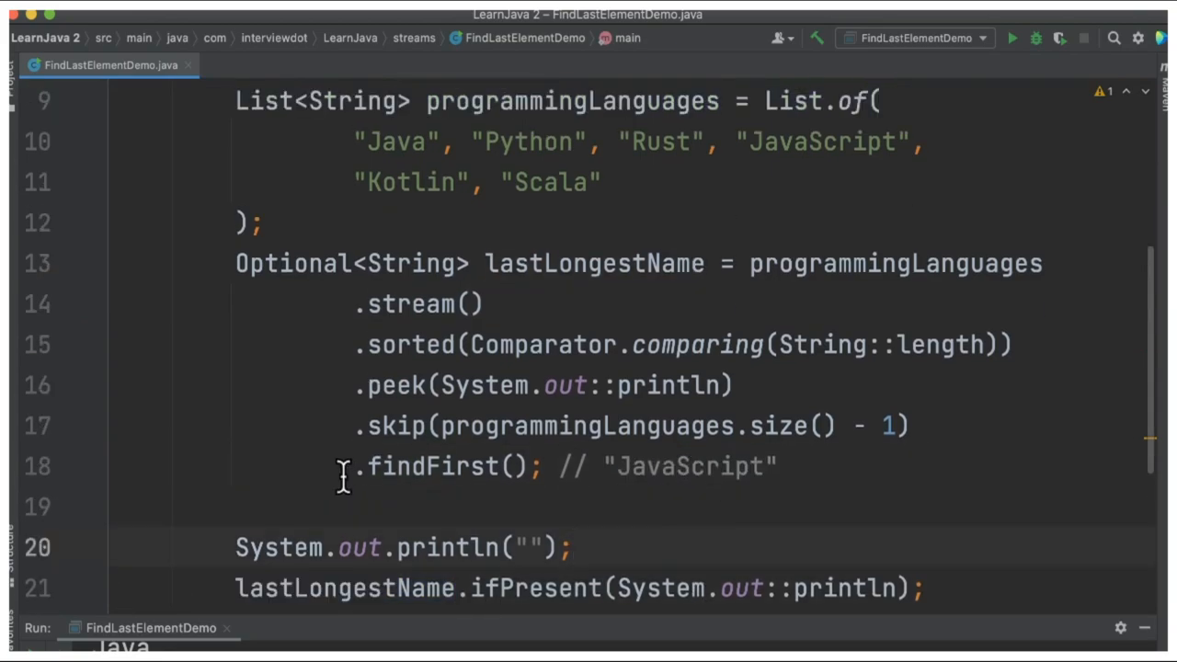
{"action": "left_click_drag", "start_coordinate": [340, 473], "coordinate": [766, 469]}
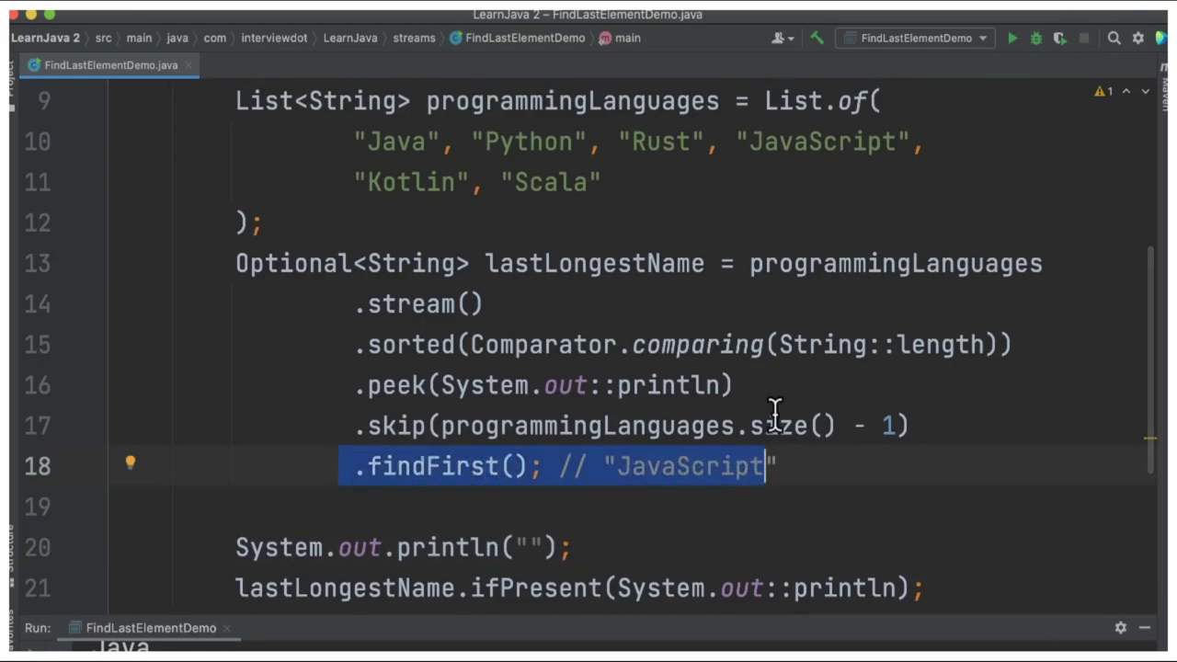
{"action": "left_click", "coordinate": [799, 470]}
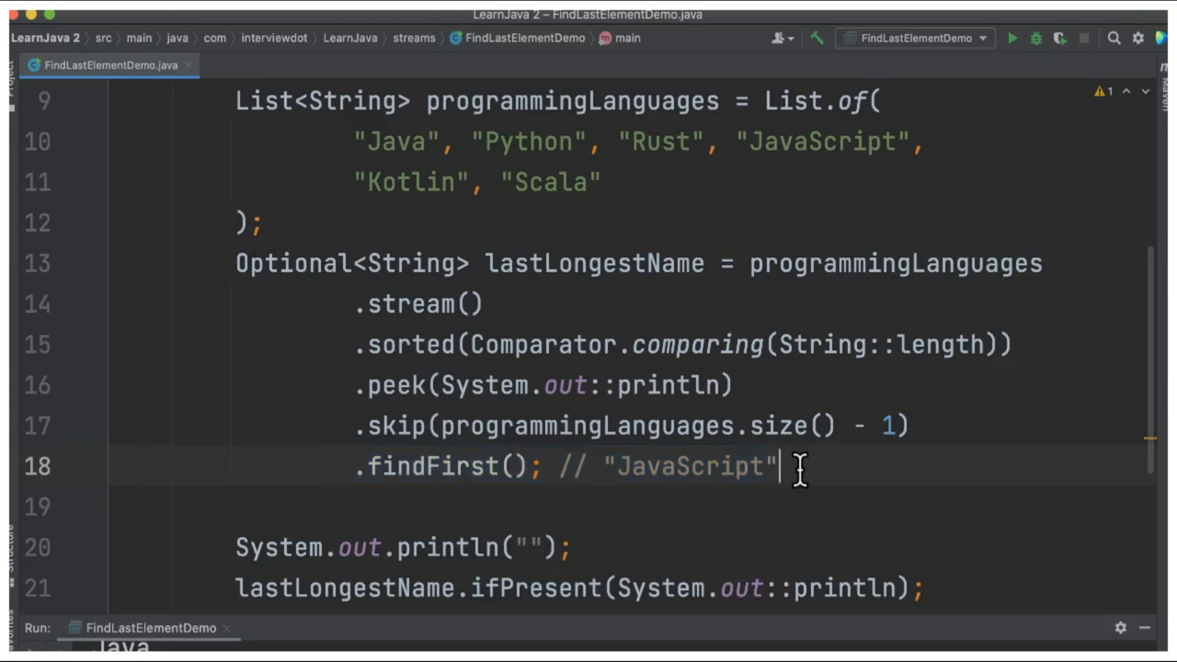
- Show the Run output ending with JavaScript, then close it to return to the pipeline code
{"action": "left_click", "coordinate": [1012, 38]}
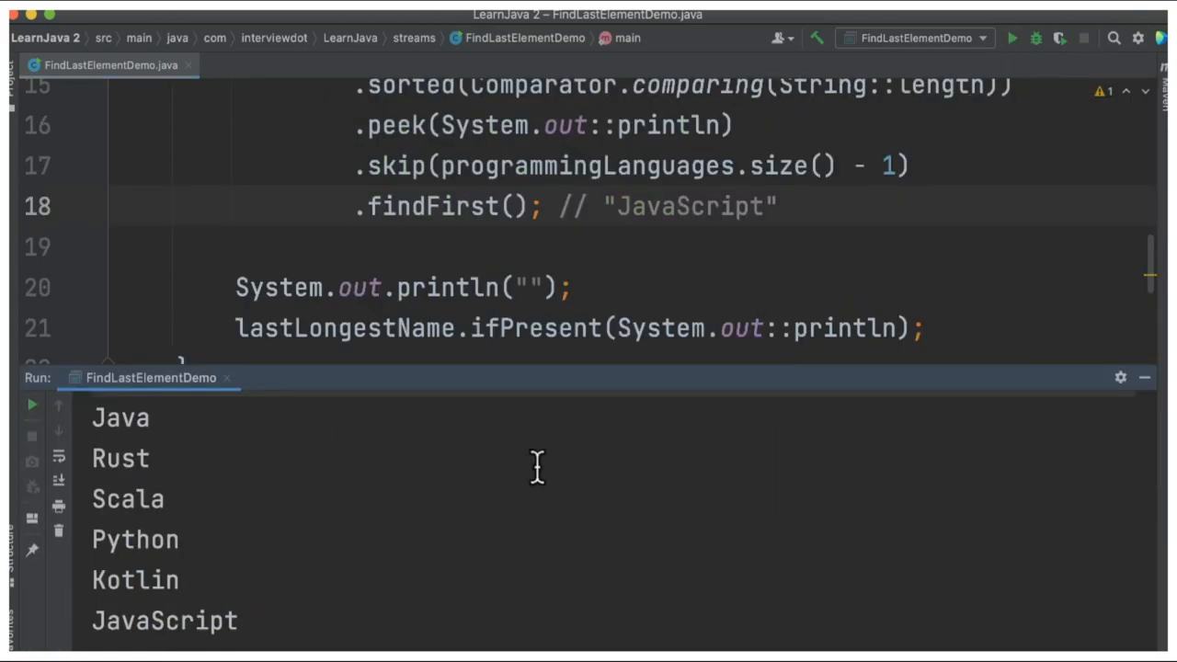
{"action": "left_click", "coordinate": [147, 459]}
{"action": "scroll", "coordinate": [203, 631], "scroll_direction": "down", "scroll_amount": 2}
{"action": "scroll", "coordinate": [211, 631], "scroll_direction": "down", "scroll_amount": 1}
{"action": "left_click_drag", "start_coordinate": [94, 589], "coordinate": [262, 593]}
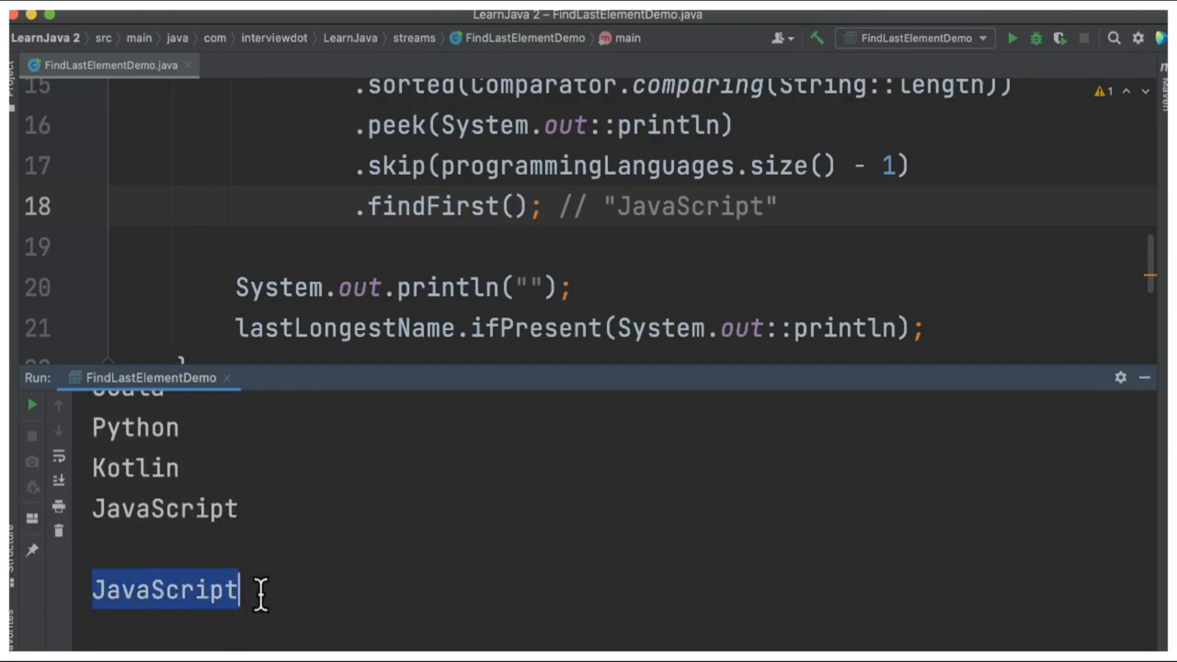
{"action": "key", "text": "shift+Escape"}
{"action": "left_click", "coordinate": [560, 502]}
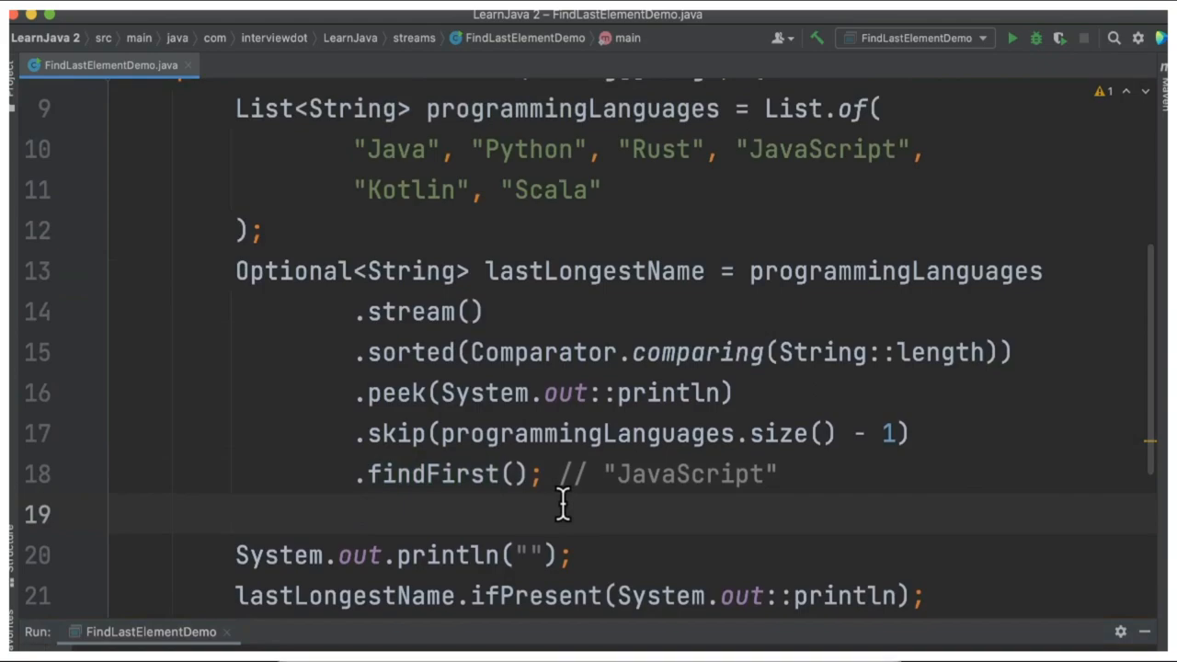